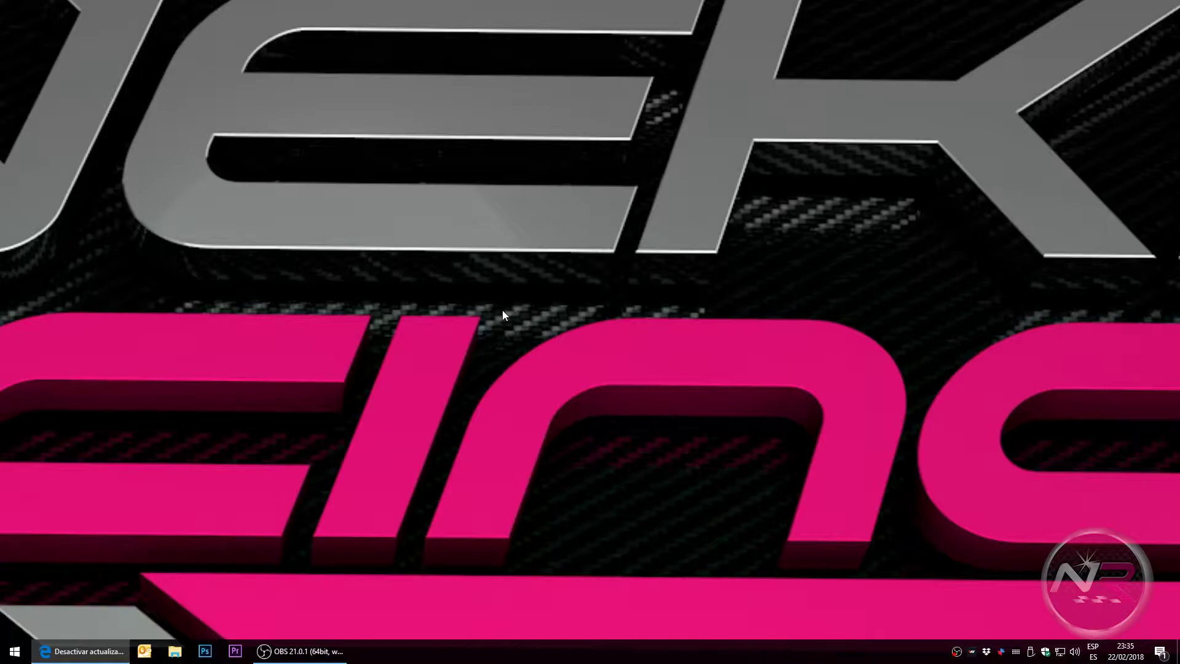
Search Windows for "servicios" and open the Servicios desktop app.
{"action": "right_click", "coordinate": [15, 653]}
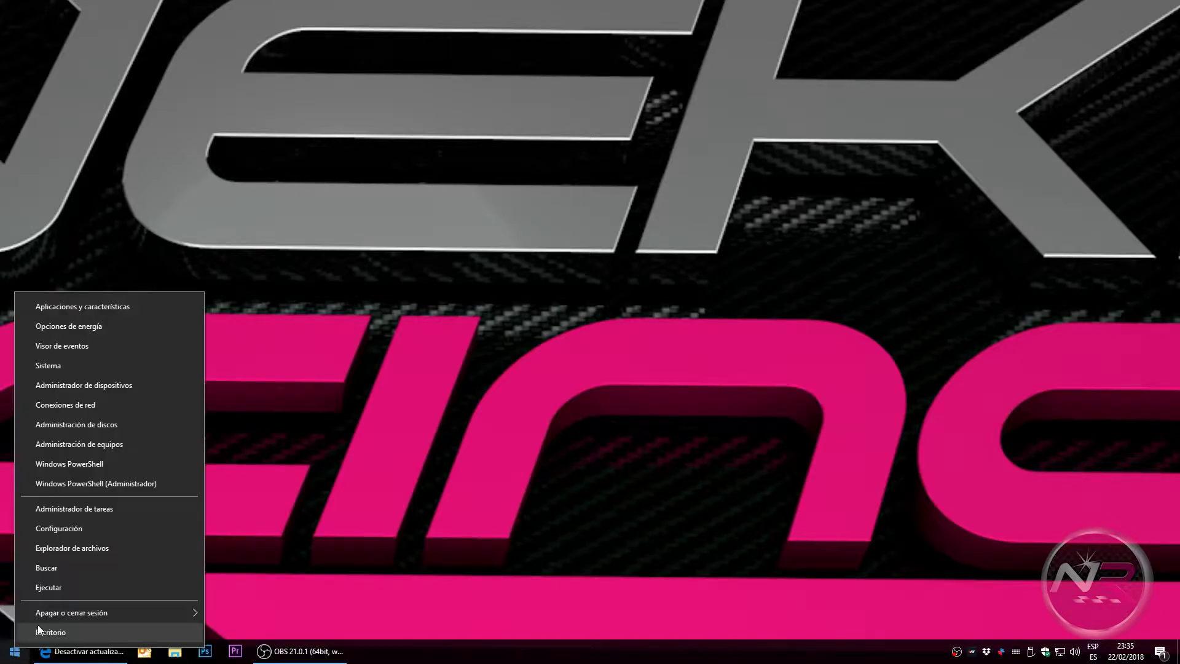
{"action": "left_click", "coordinate": [57, 570]}
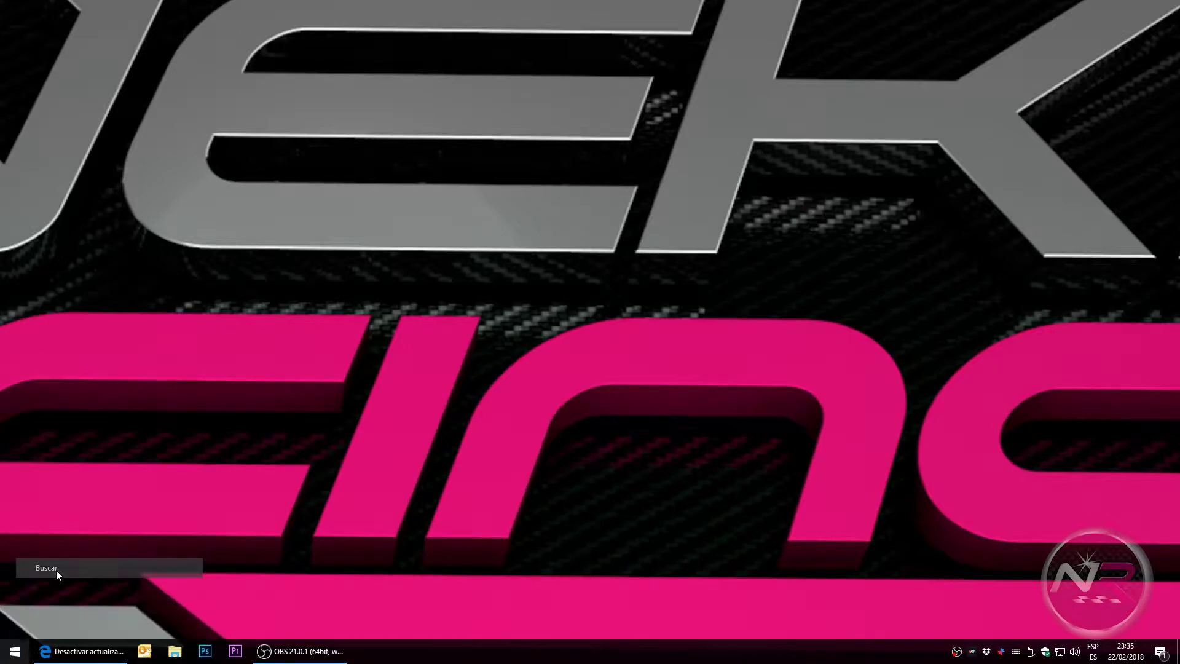
{"action": "type", "text": "servicios"}
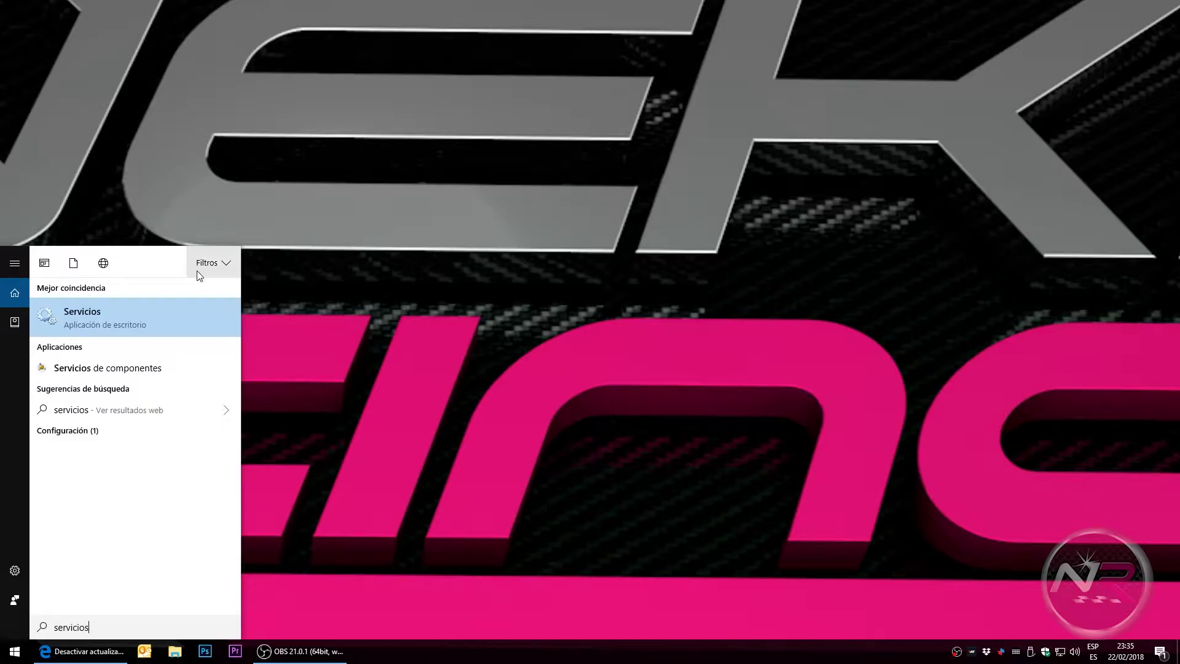
{"action": "left_click", "coordinate": [101, 315]}
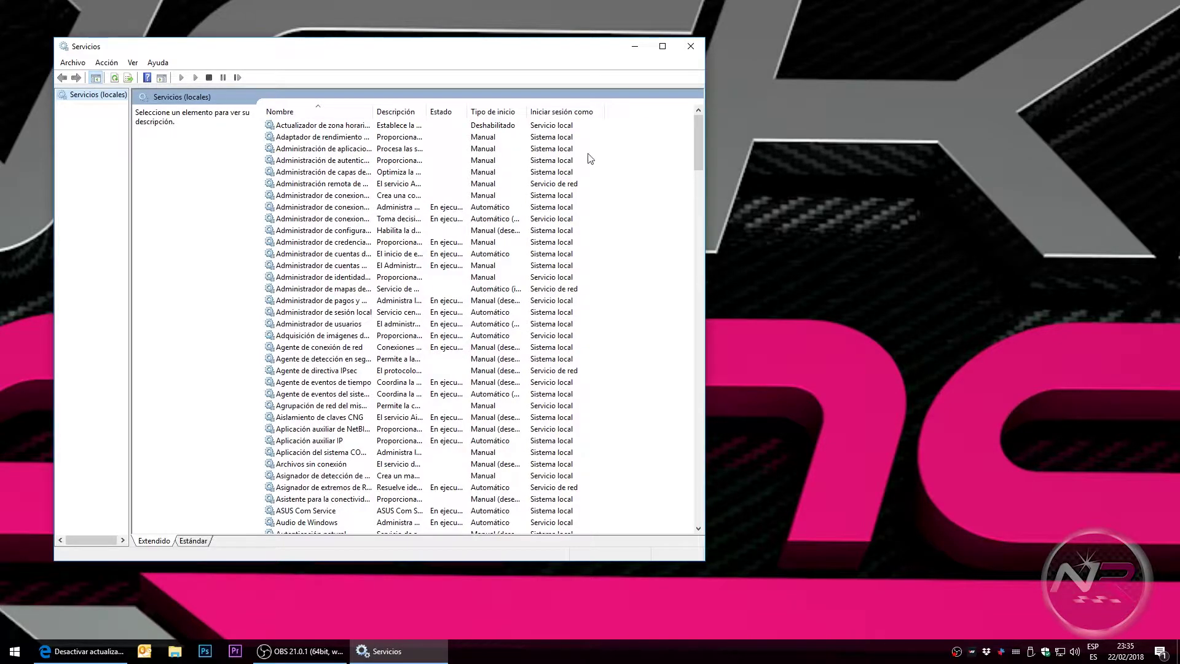
Find the Windows Update service in the local services list and open its properties.
{"action": "left_click_drag", "start_coordinate": [699, 134], "coordinate": [715, 512]}
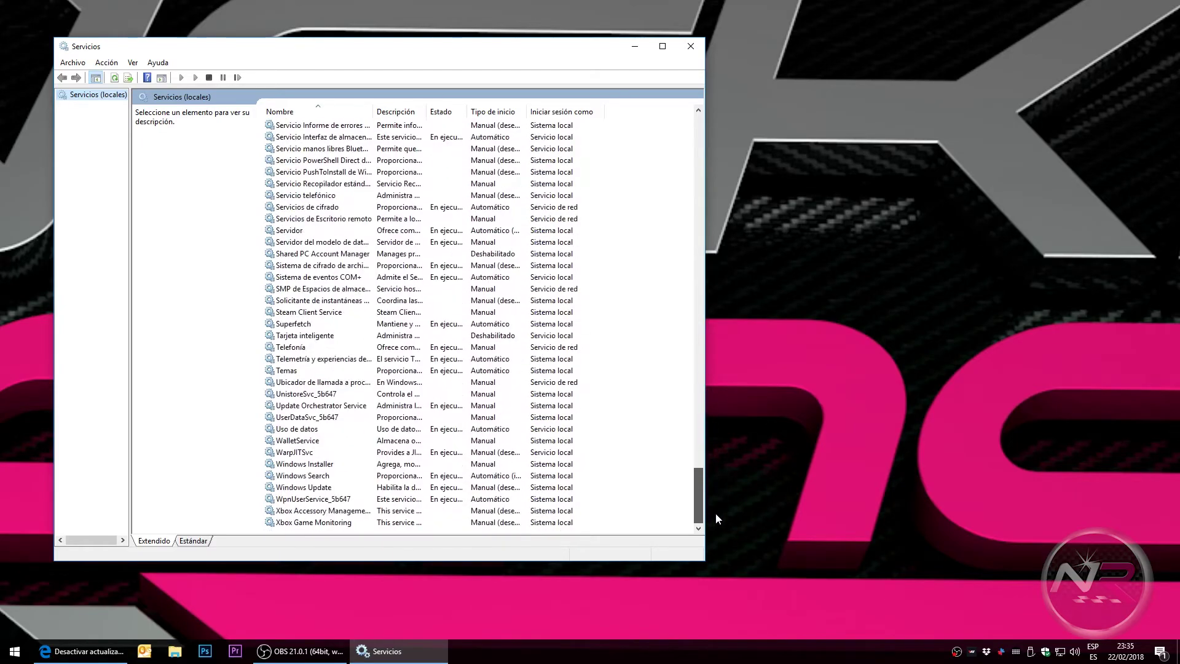
{"action": "left_click", "coordinate": [327, 489]}
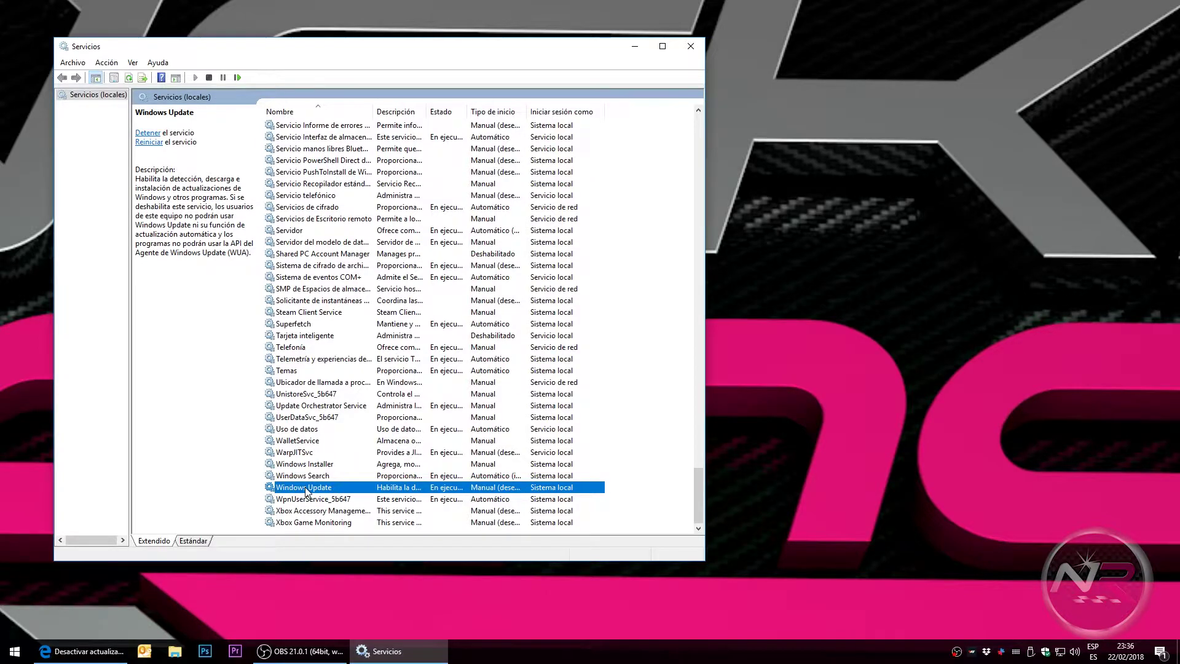
{"action": "double_click", "coordinate": [306, 488]}
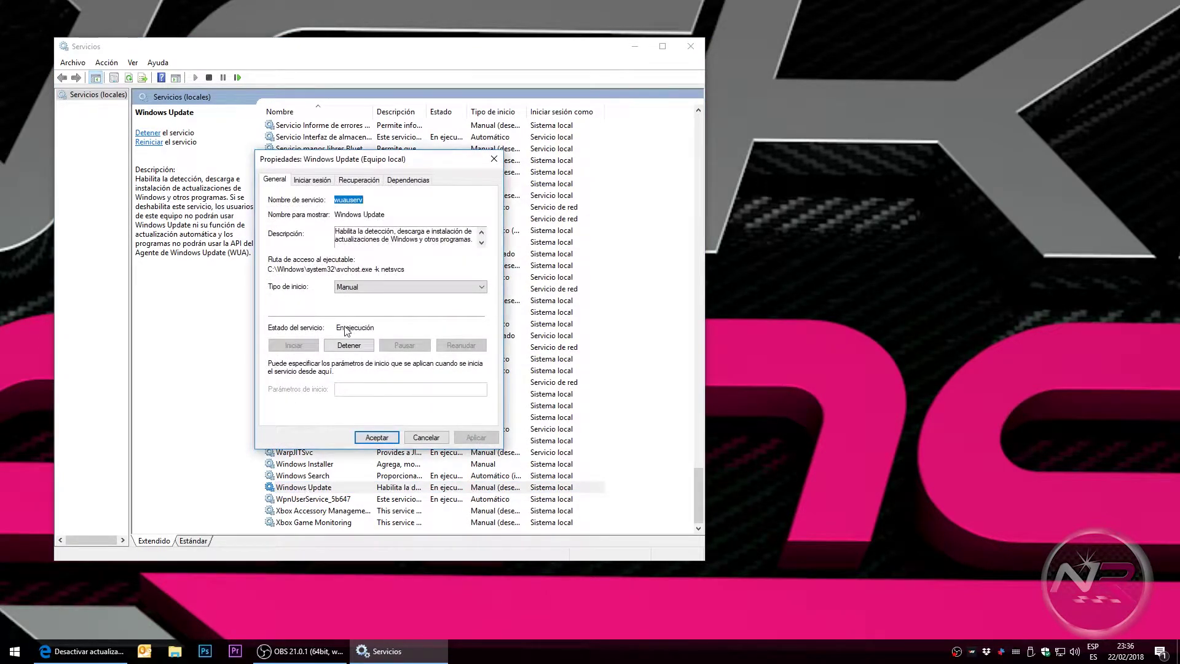
{"action": "left_click_drag", "start_coordinate": [409, 161], "coordinate": [446, 161]}
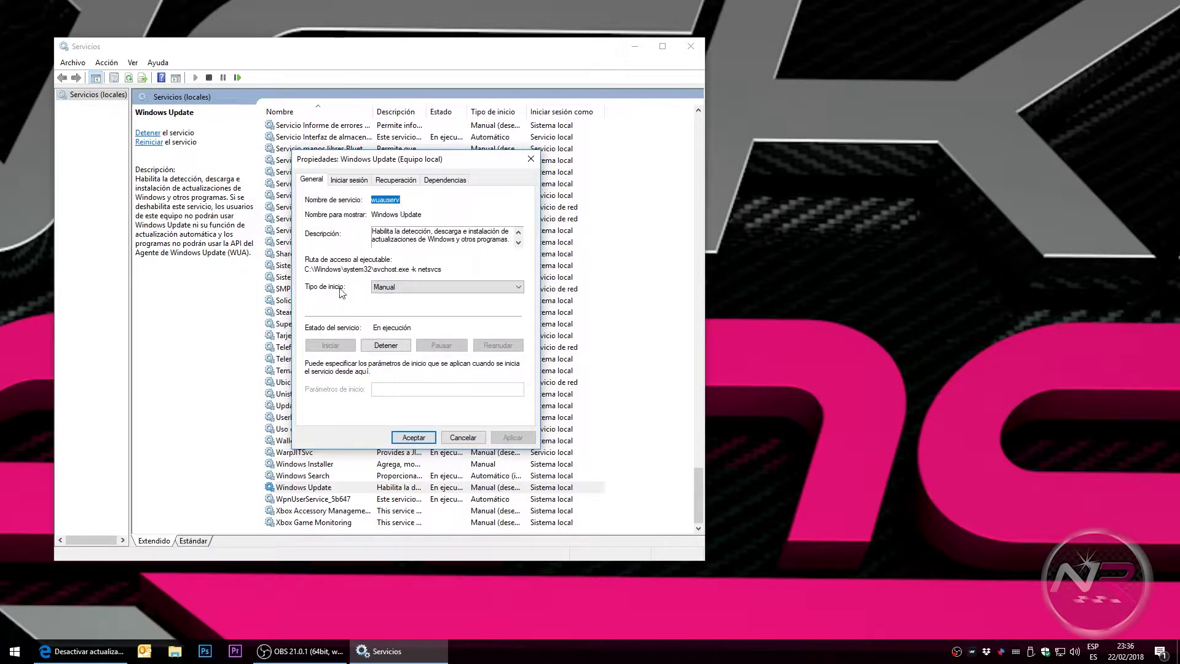
Choose Deshabilitado as the startup type of the Windows Update service, and discard the change.
{"action": "left_click", "coordinate": [403, 287]}
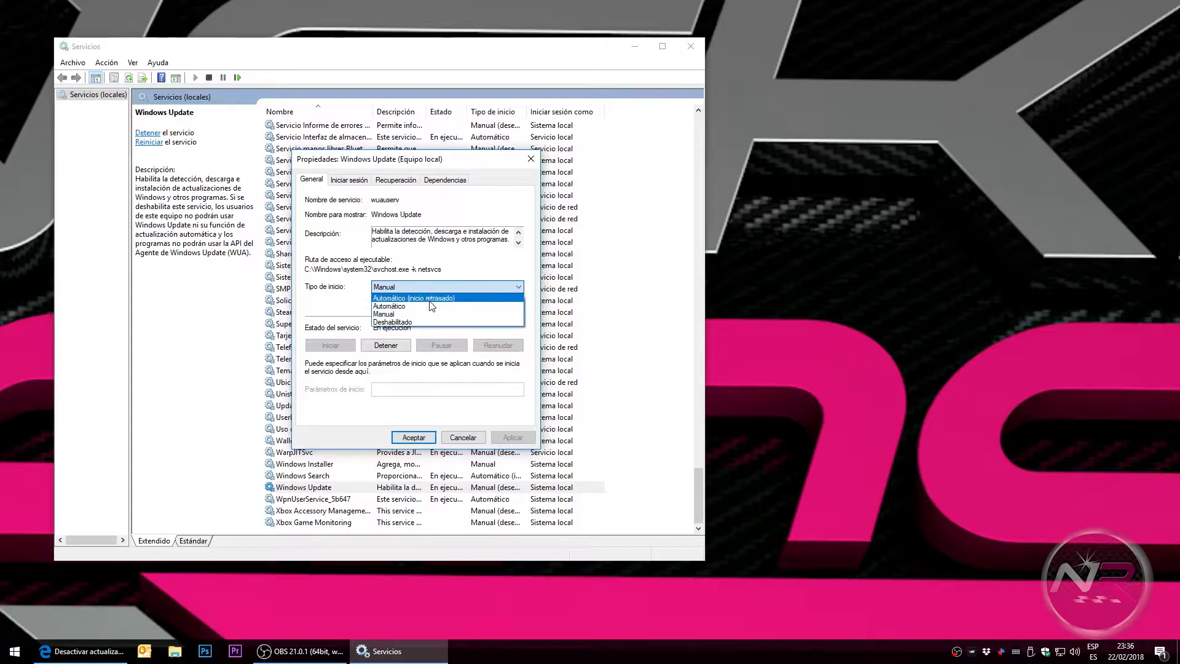
{"action": "left_click", "coordinate": [405, 323]}
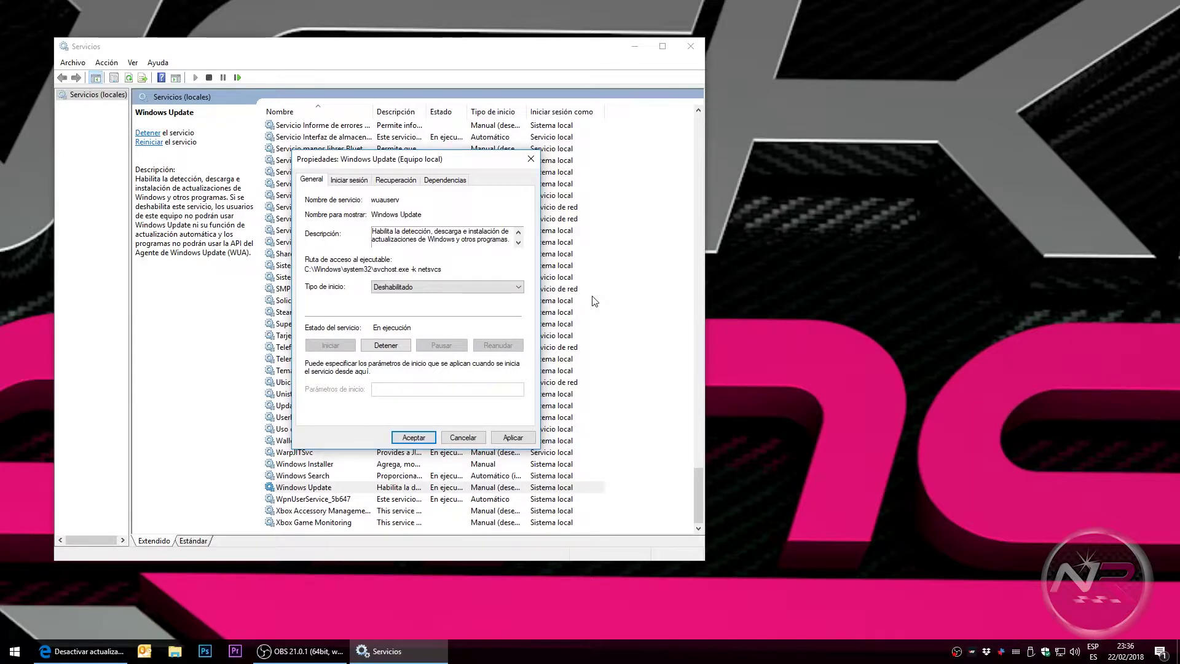
{"action": "left_click", "coordinate": [462, 438]}
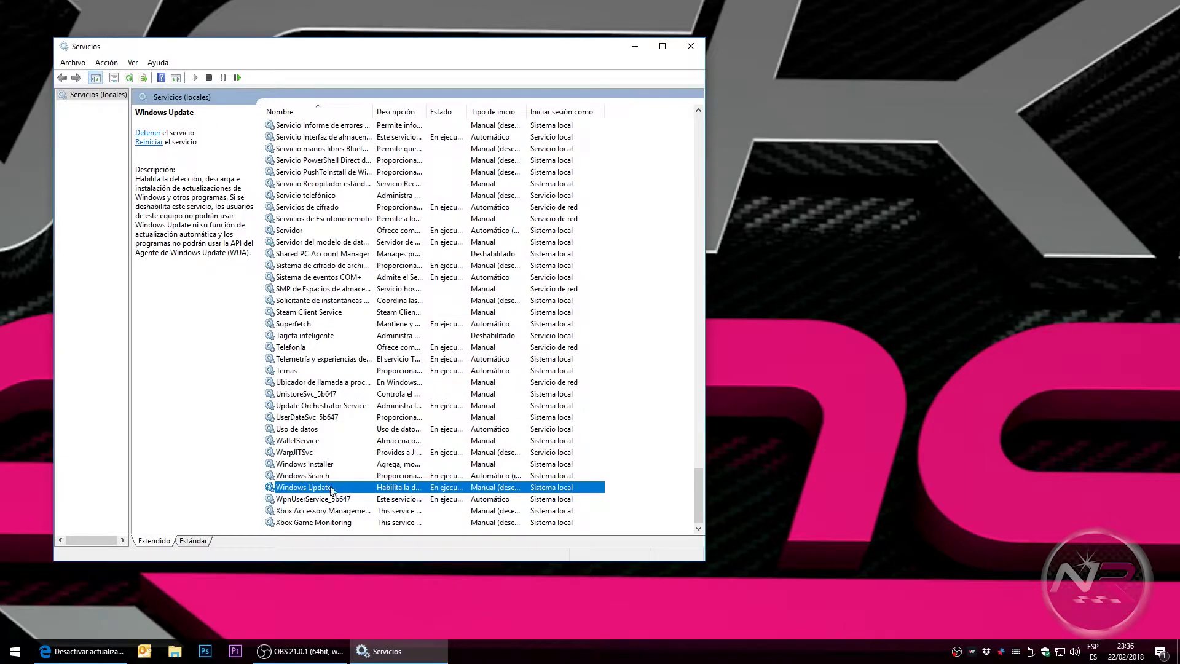
Check the Windows Update service's properties again without changing anything, and close the Servicios window.
{"action": "key", "text": "Return"}
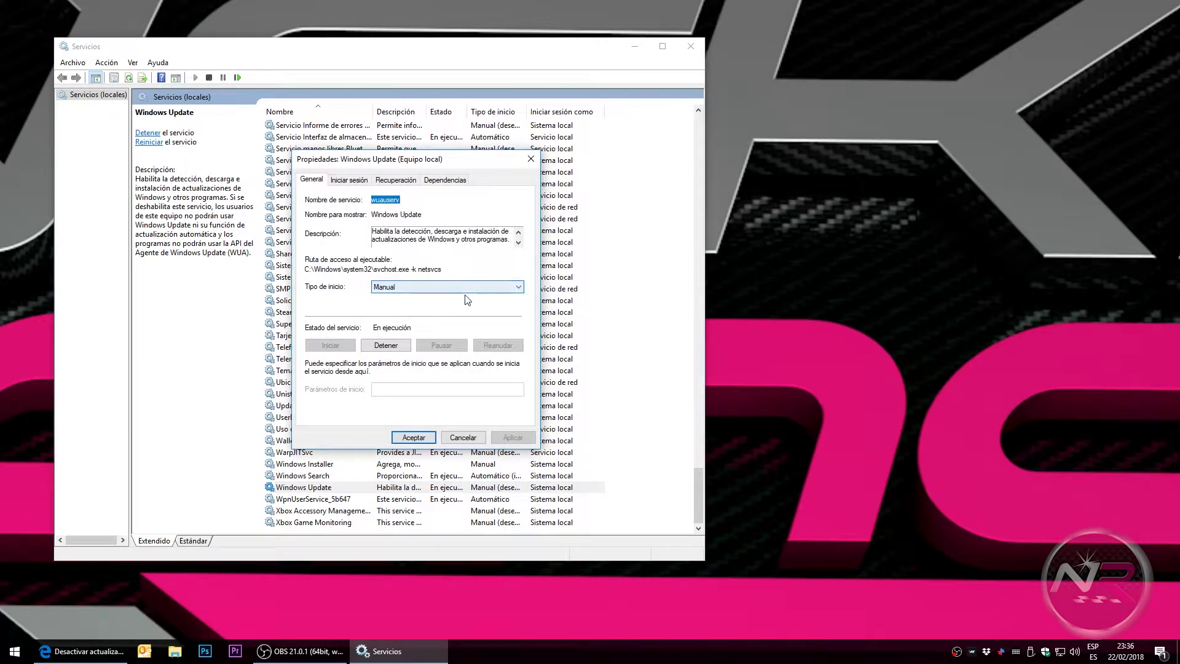
{"action": "left_click", "coordinate": [472, 437]}
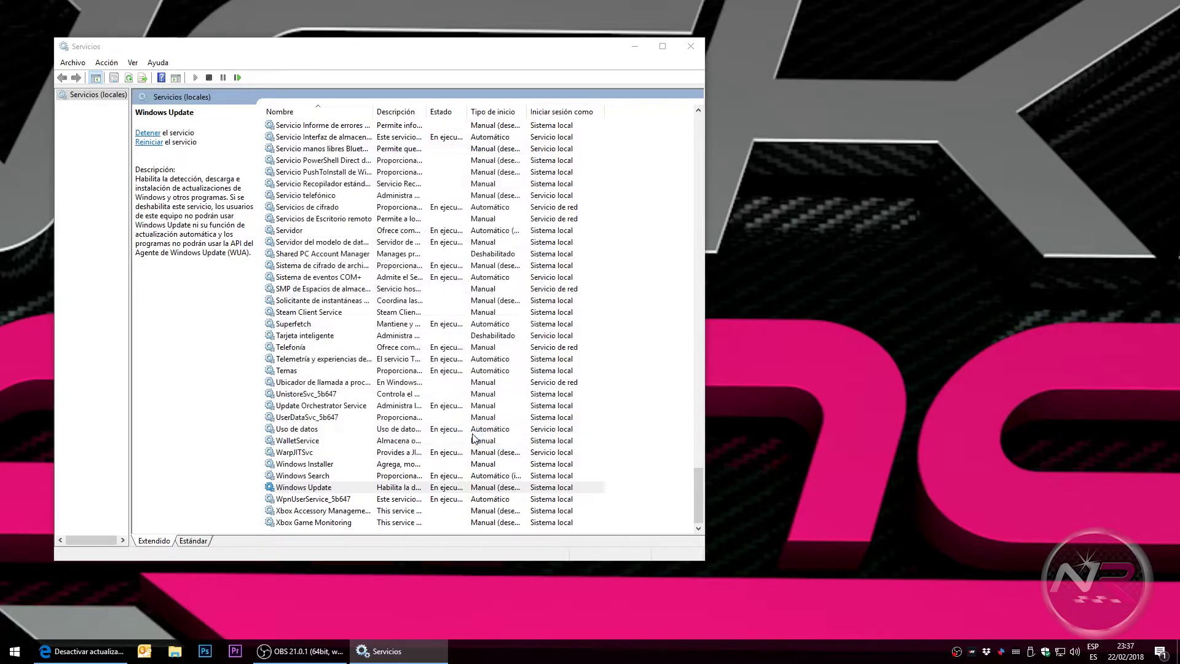
{"action": "left_click_drag", "start_coordinate": [456, 54], "coordinate": [606, 59]}
{"action": "left_click", "coordinate": [842, 52]}
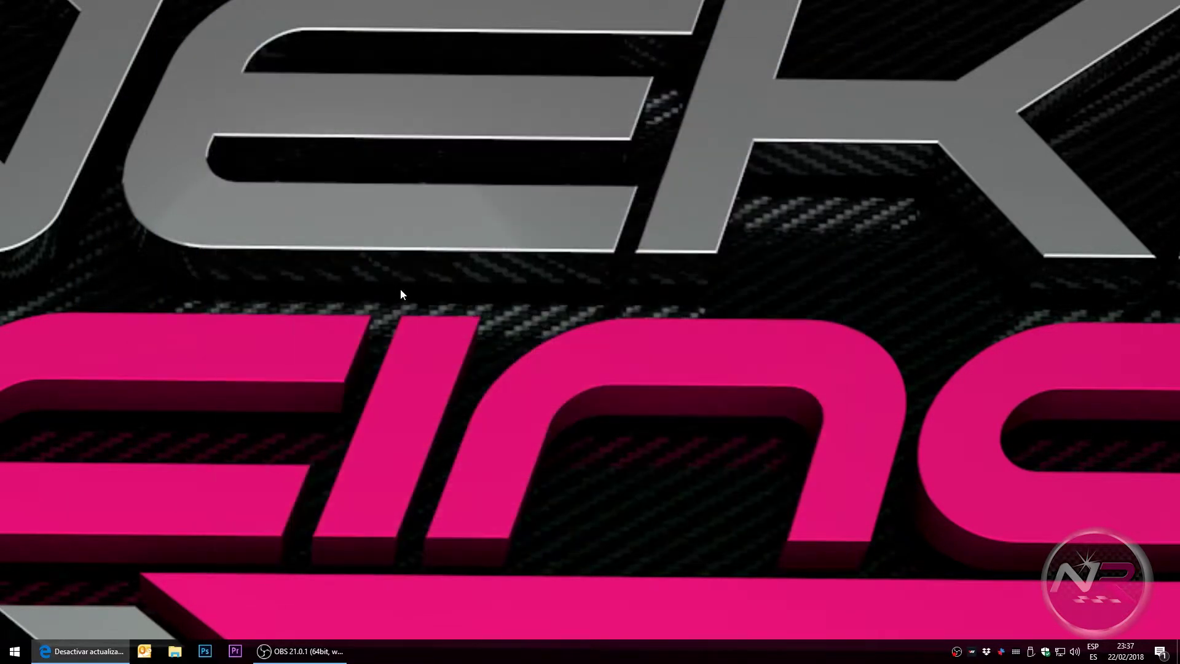
Search Windows for "windows update", open Configuración de Windows Update and make its window taller.
{"action": "right_click", "coordinate": [19, 653]}
{"action": "left_click", "coordinate": [84, 576]}
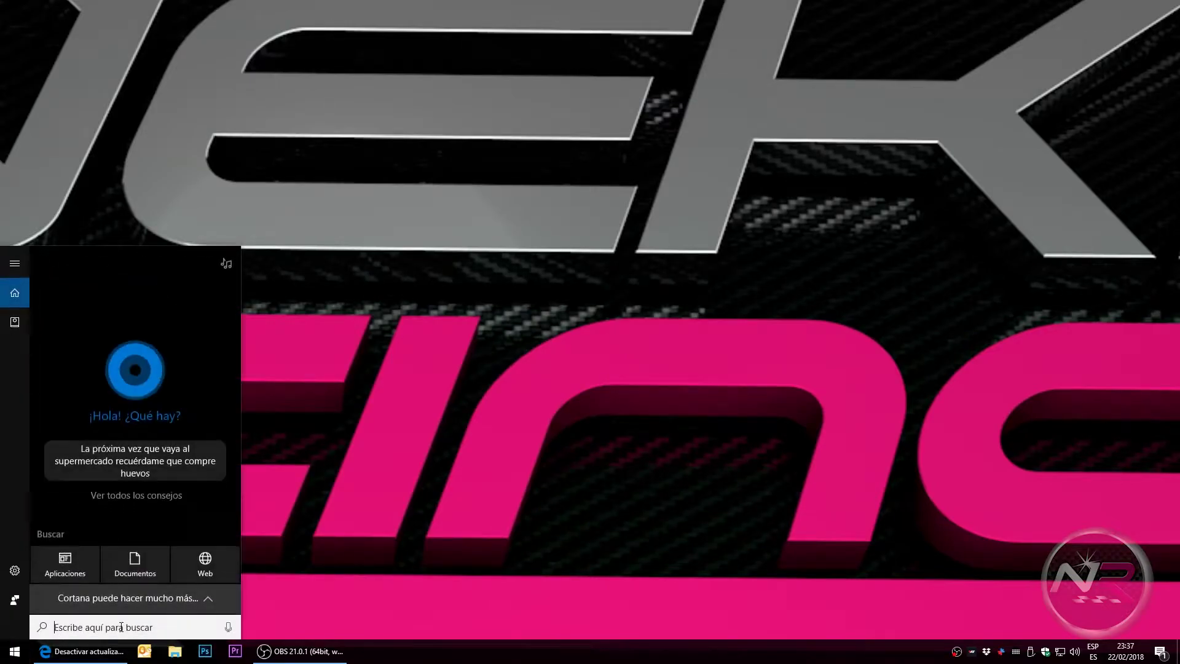
{"action": "type", "text": "window"}
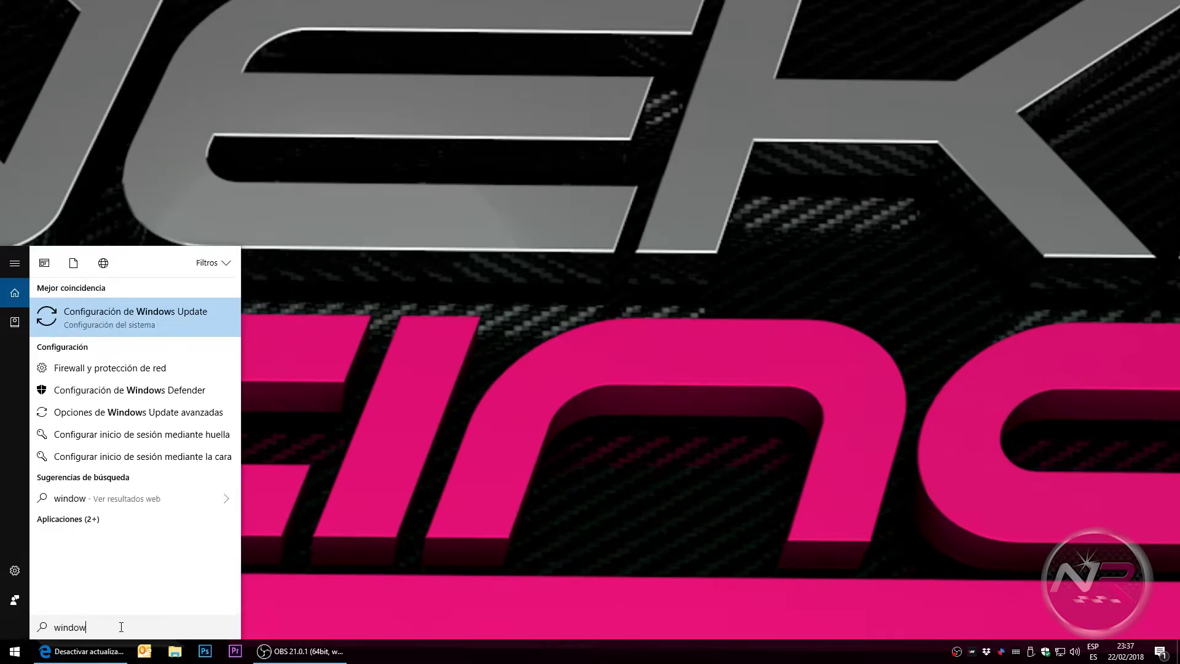
{"action": "type", "text": "s update"}
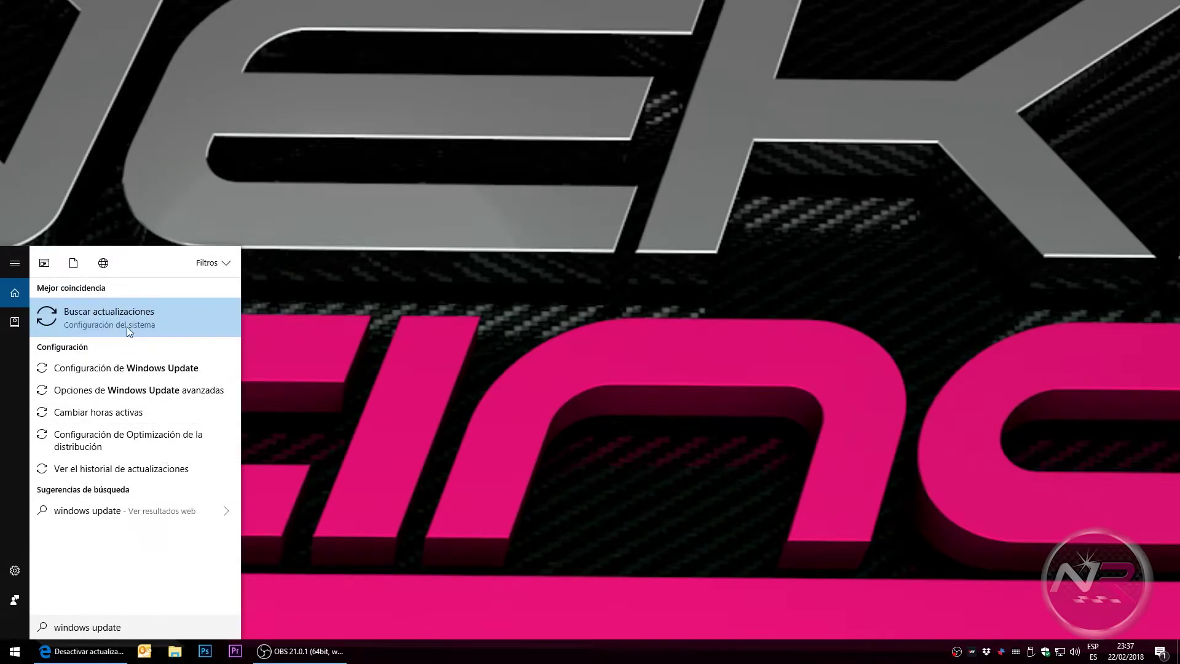
{"action": "left_click", "coordinate": [166, 369]}
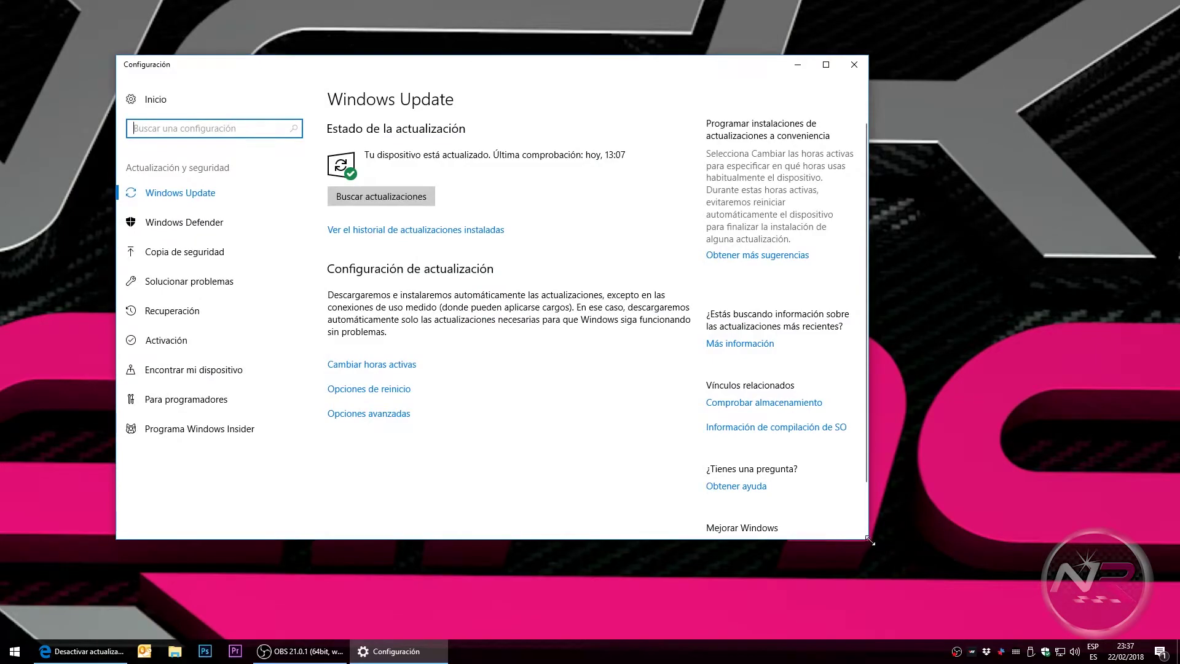
{"action": "left_click_drag", "start_coordinate": [869, 541], "coordinate": [872, 618]}
{"action": "left_click_drag", "start_coordinate": [458, 69], "coordinate": [503, 70]}
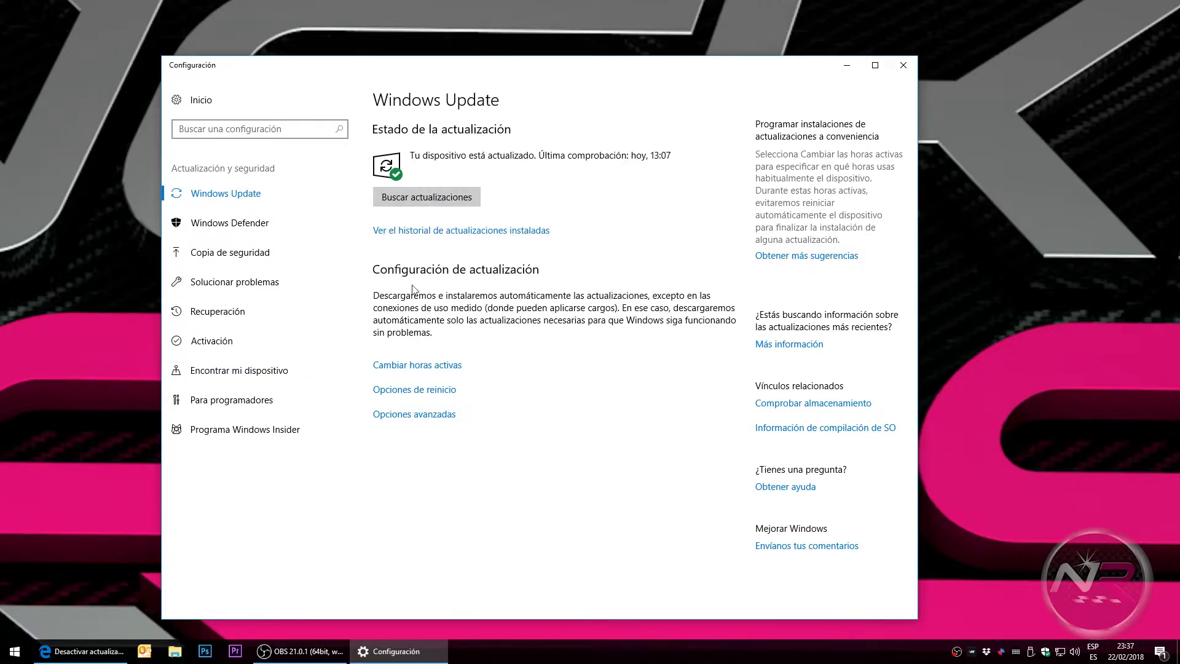
Examine the active hours settings and the restart options of Windows Update without changing them.
{"action": "left_click", "coordinate": [426, 367]}
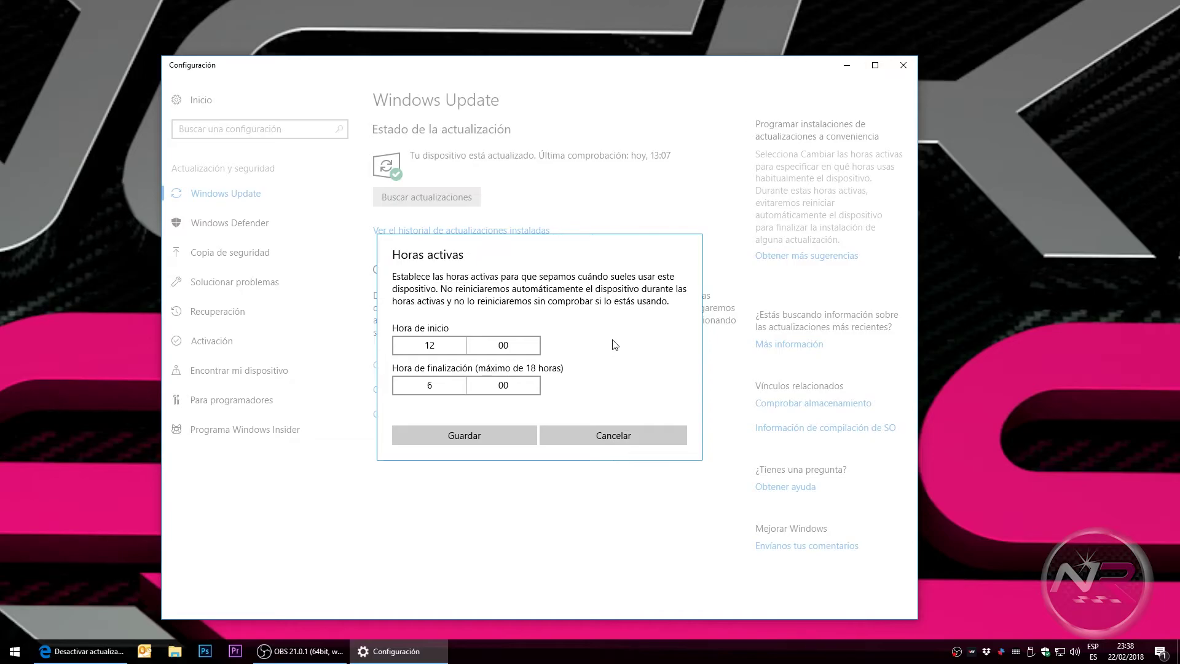
{"action": "left_click", "coordinate": [622, 435]}
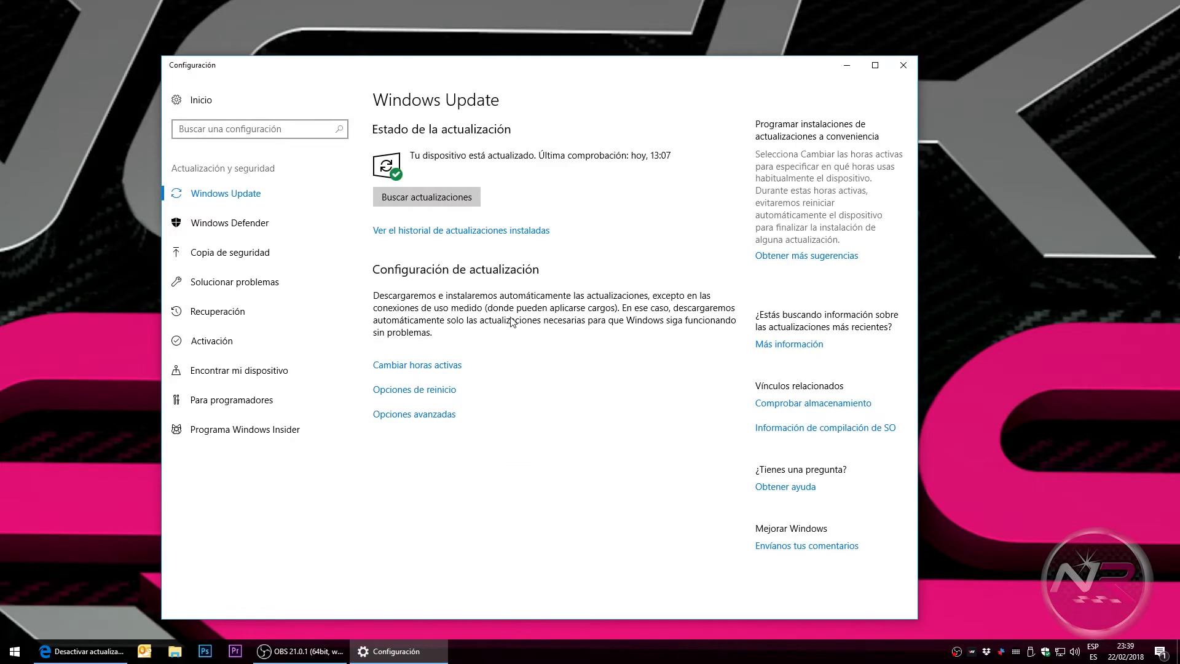
{"action": "left_click", "coordinate": [434, 401]}
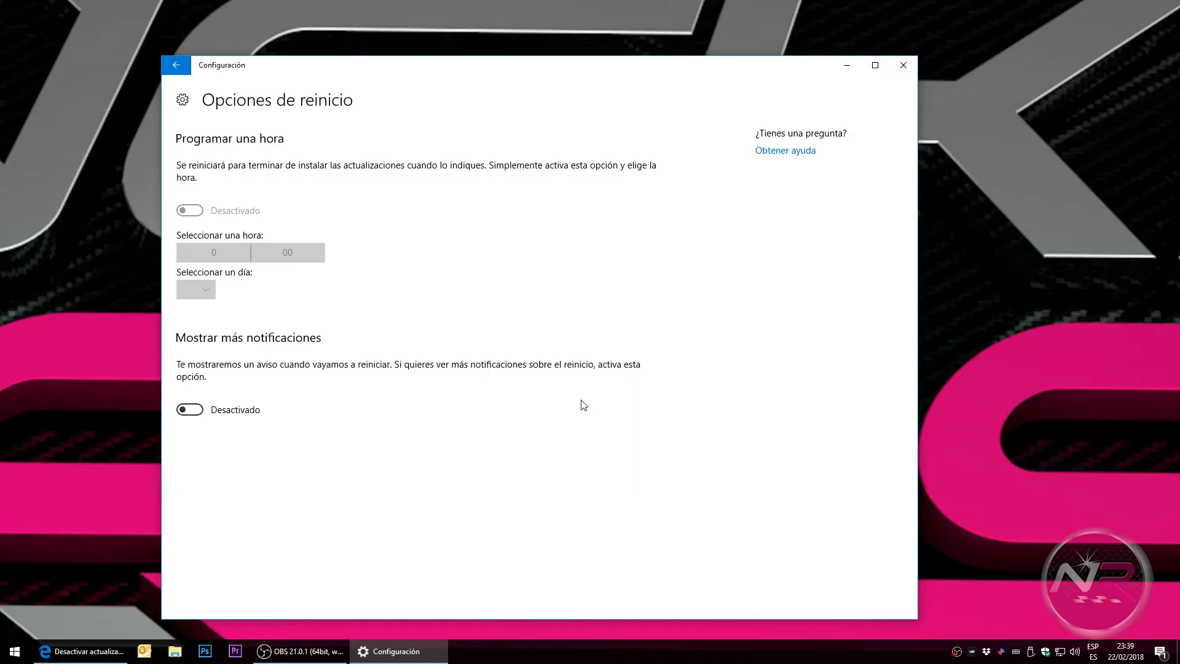
{"action": "left_click", "coordinate": [176, 65]}
Examine the advanced Windows Update options, including postponing and pausing updates, and close the settings window.
{"action": "left_click", "coordinate": [433, 415]}
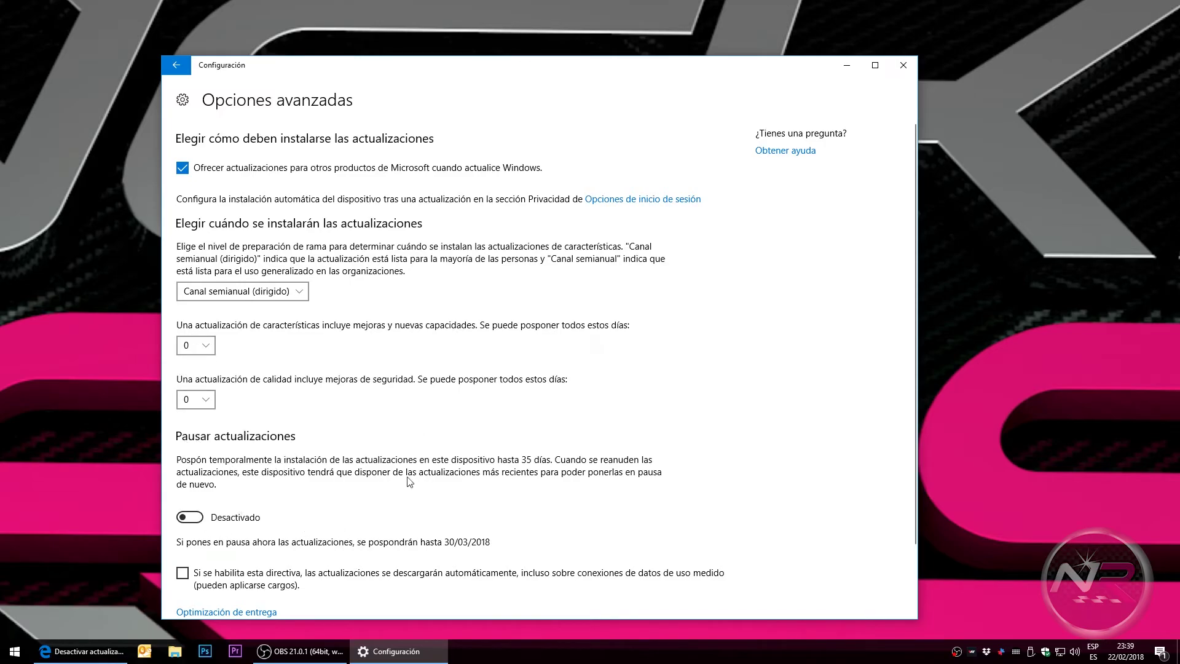
{"action": "scroll", "coordinate": [430, 473], "scroll_direction": "down", "scroll_amount": 3}
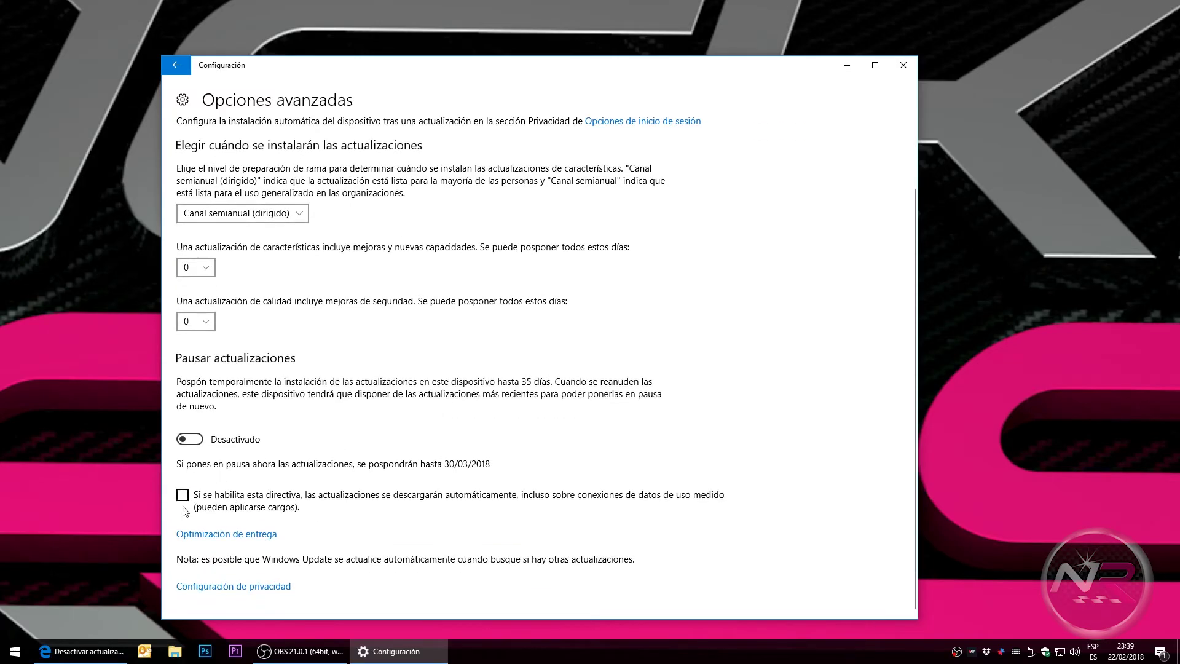
{"action": "left_click_drag", "start_coordinate": [529, 65], "coordinate": [630, 35]}
{"action": "left_click", "coordinate": [1005, 35]}
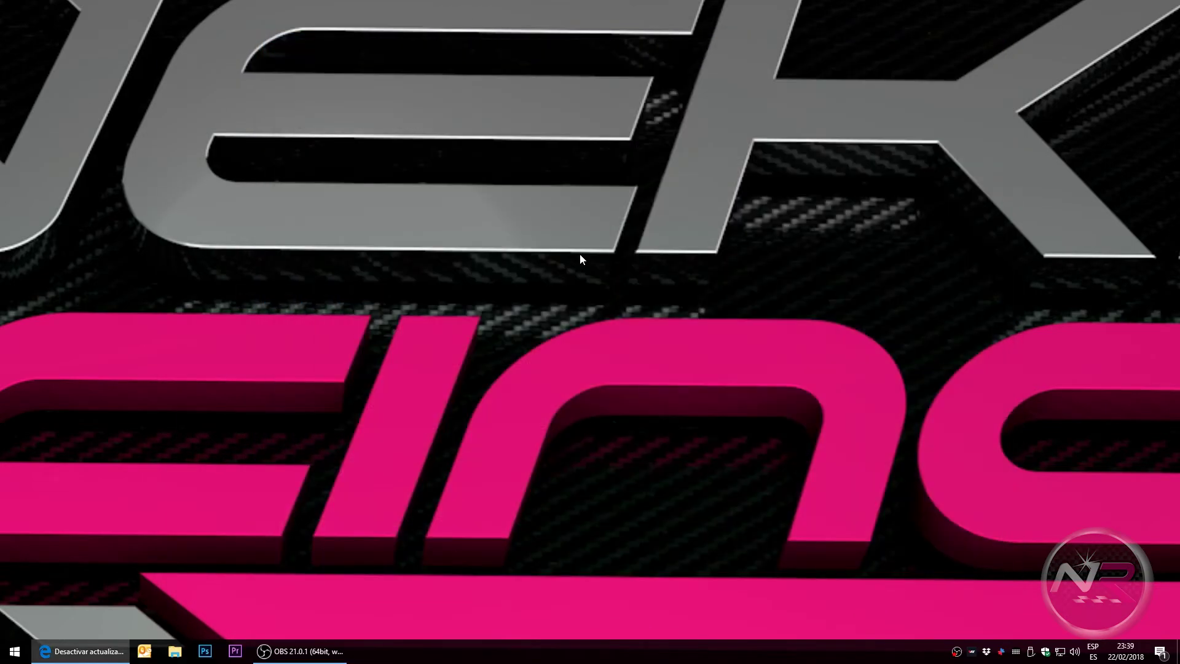